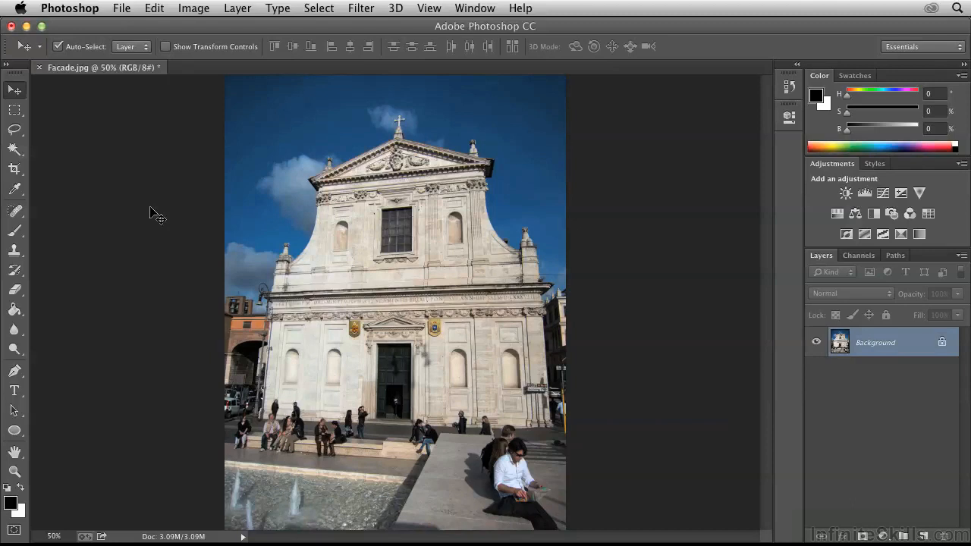
# Draw a perspective crop around the church facade with the Perspective Crop tool and raise its lower corners to the building's base.
pyautogui.click(16, 172)
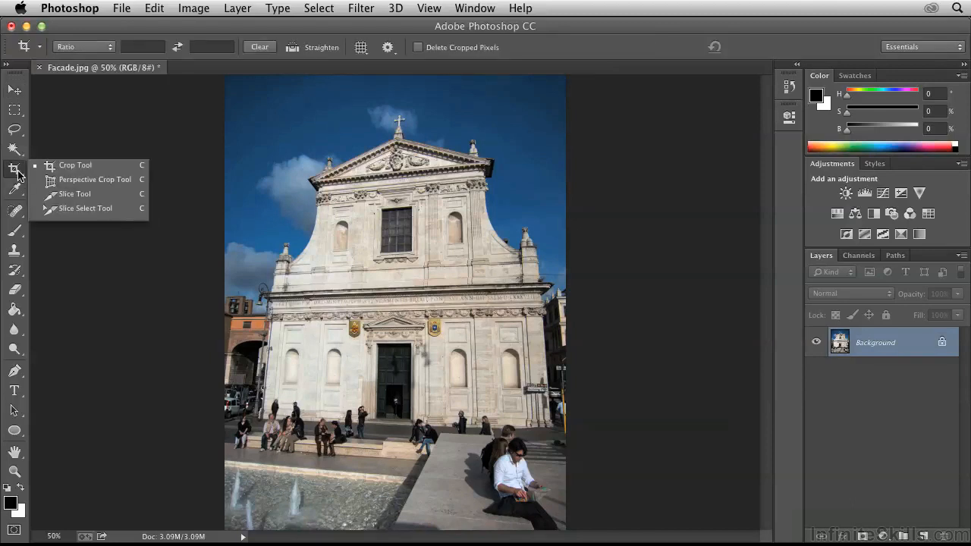
pyautogui.click(68, 185)
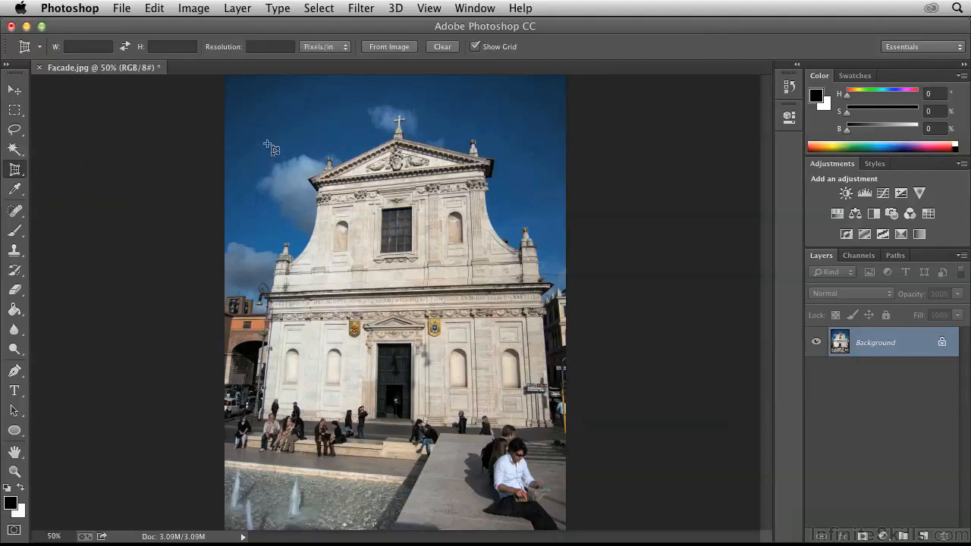
pyautogui.moveTo(257, 139); pyautogui.dragTo(551, 433)
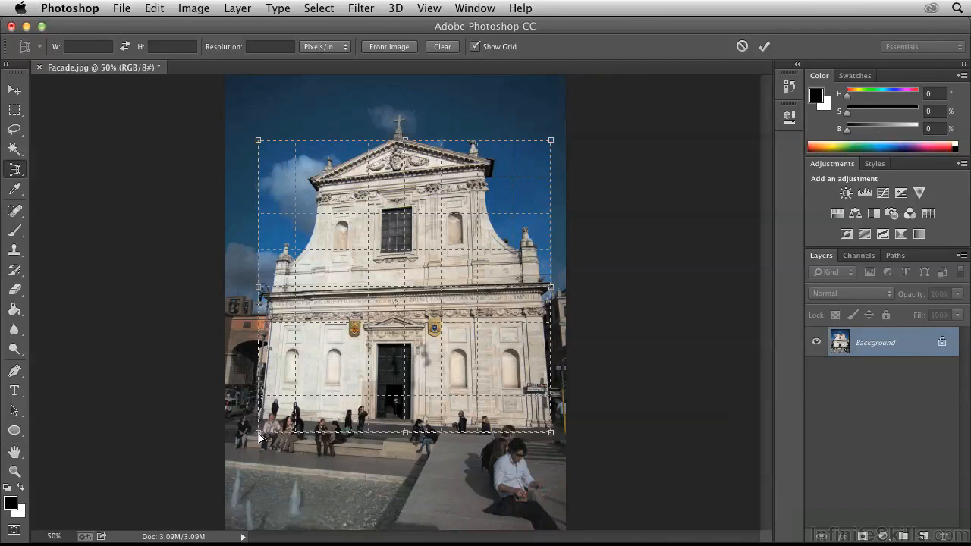
pyautogui.moveTo(259, 437); pyautogui.dragTo(261, 423)
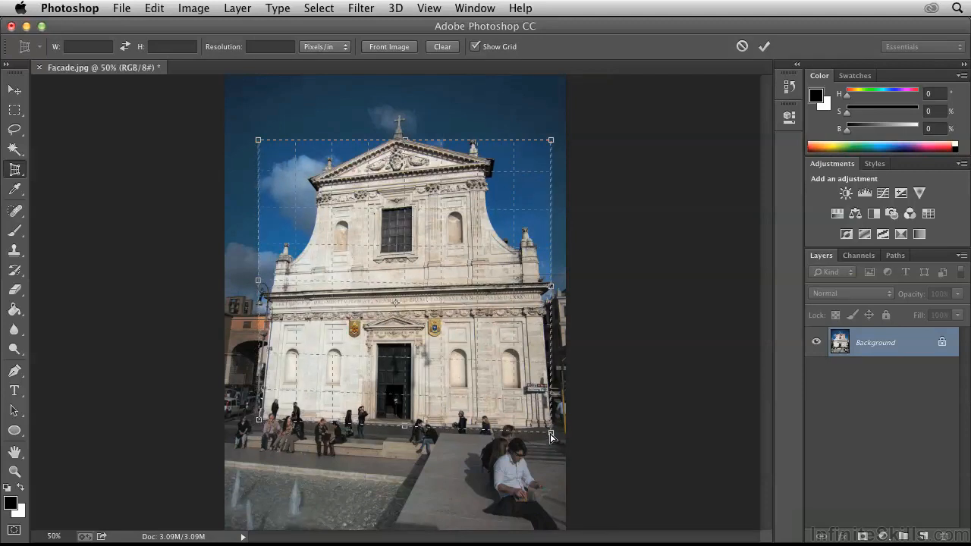
pyautogui.moveTo(551, 437); pyautogui.dragTo(551, 425)
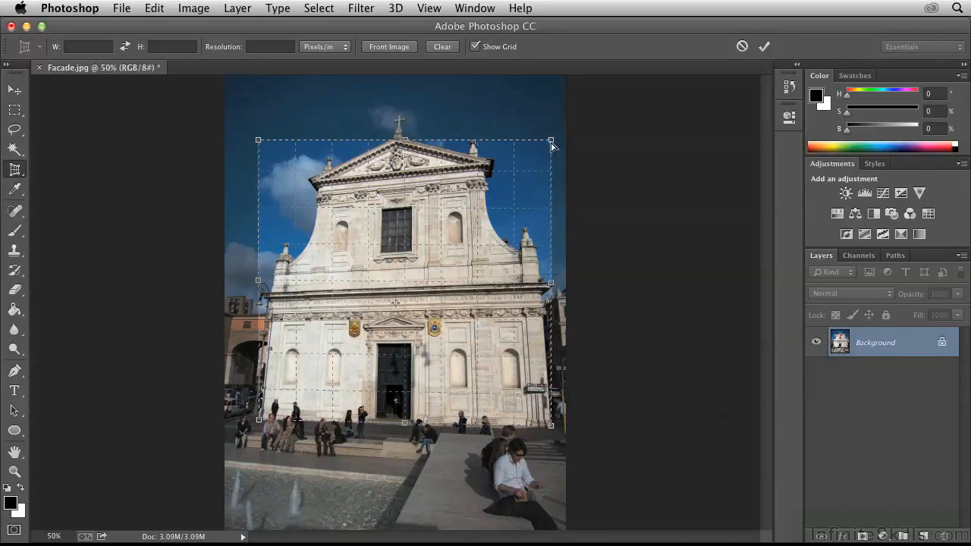
# Pull the perspective grid's two upper corners inward so its sides follow the converging vertical edges of the facade.
pyautogui.moveTo(553, 144); pyautogui.dragTo(540, 141)
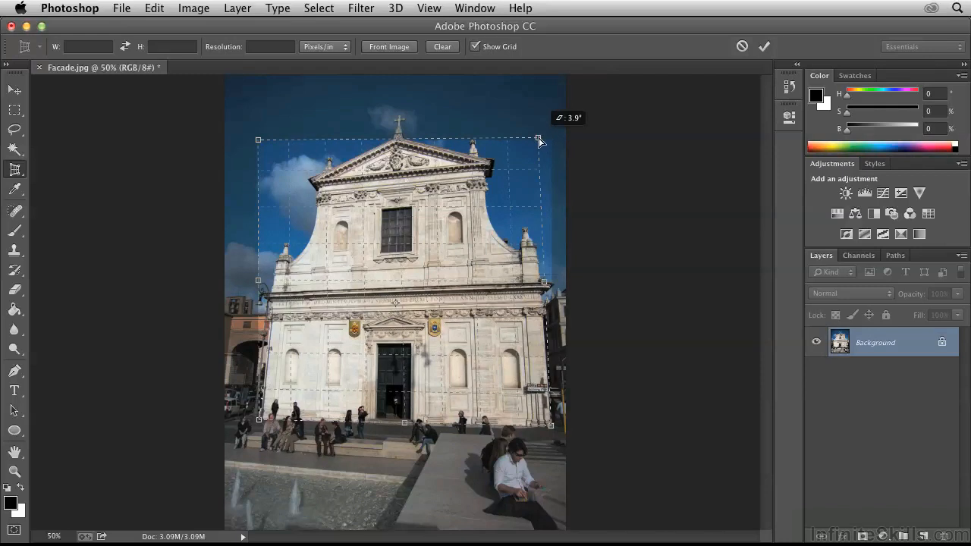
pyautogui.moveTo(540, 141); pyautogui.dragTo(529, 129)
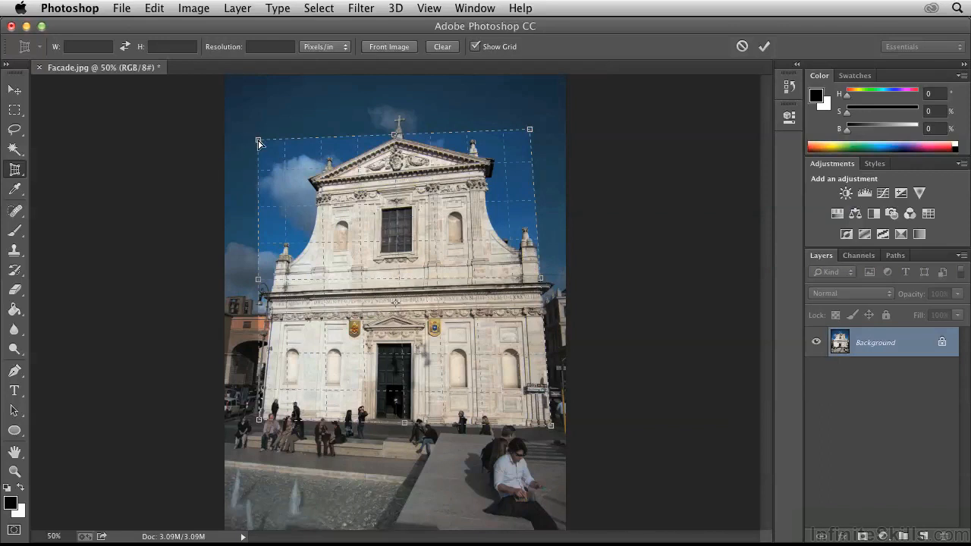
pyautogui.moveTo(258, 143); pyautogui.dragTo(292, 146)
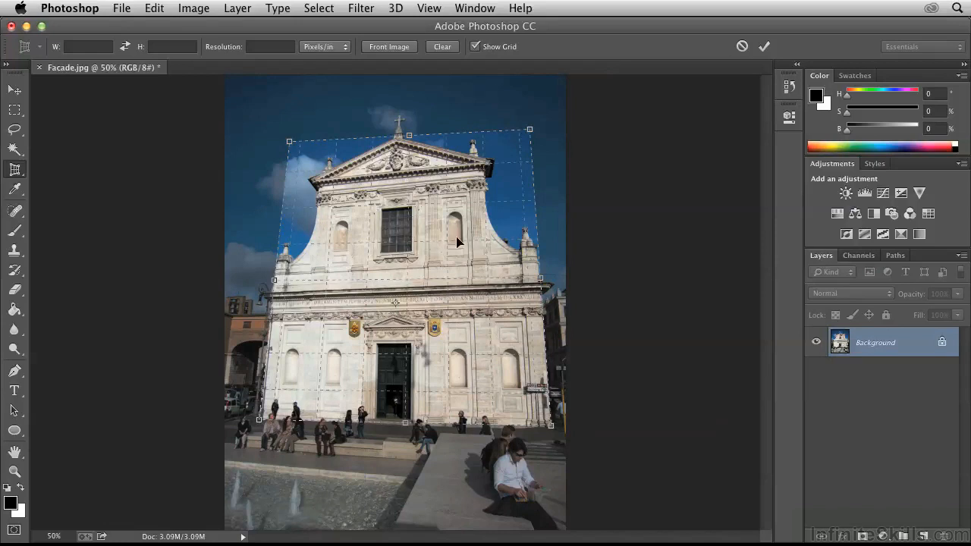
# Lower the grid's upper edge to just below the pediment and tilt its corners to match the slope of the facade's horizontal lines.
pyautogui.moveTo(409, 134); pyautogui.dragTo(407, 182)
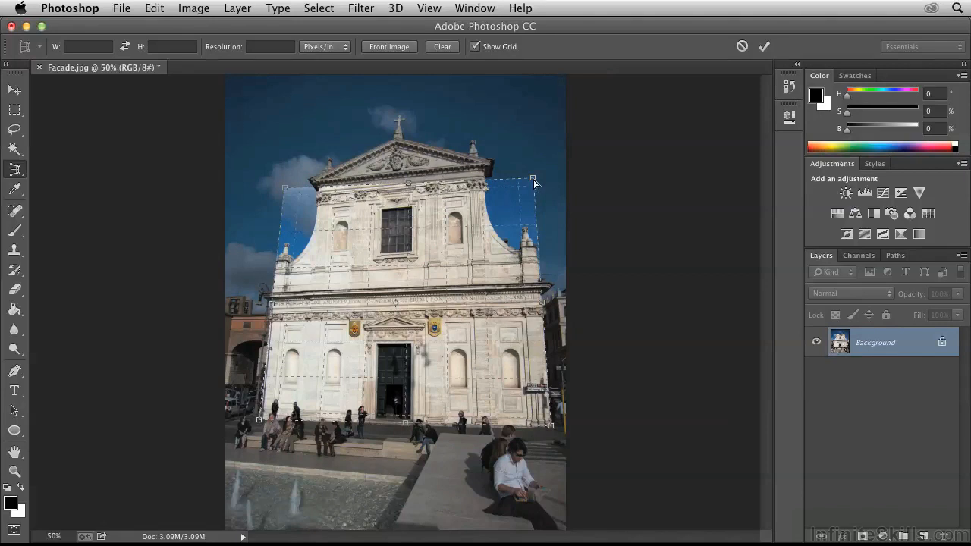
pyautogui.moveTo(534, 181); pyautogui.dragTo(535, 174)
pyautogui.moveTo(284, 194); pyautogui.dragTo(283, 196)
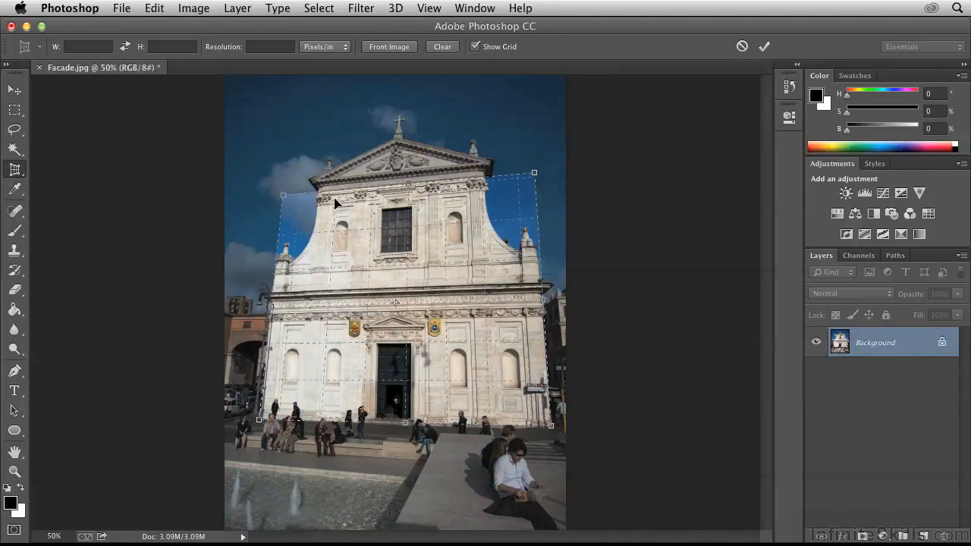
pyautogui.moveTo(416, 184); pyautogui.dragTo(408, 184)
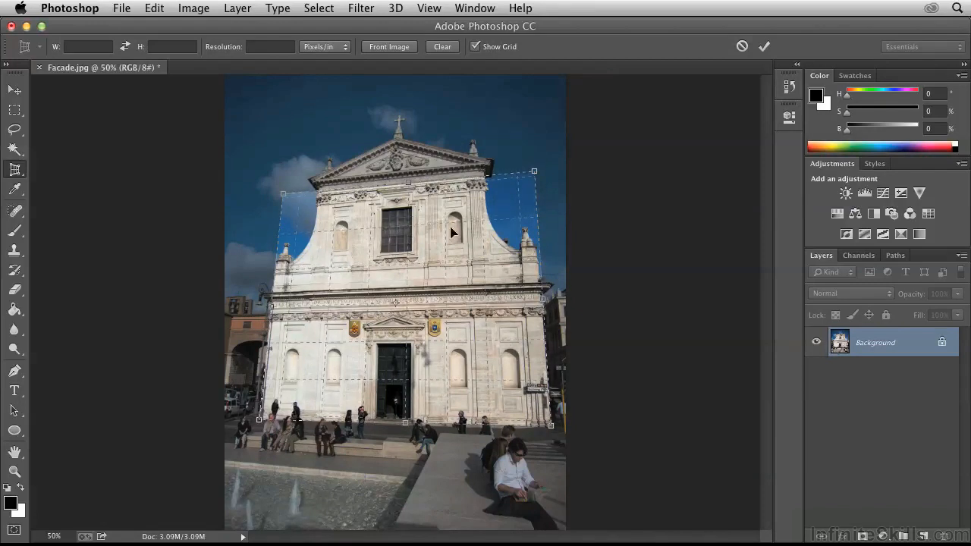
# Raise the grid's lower edge to just beneath the inscription band and align its left corner with the molding line.
pyautogui.moveTo(406, 424); pyautogui.dragTo(411, 313)
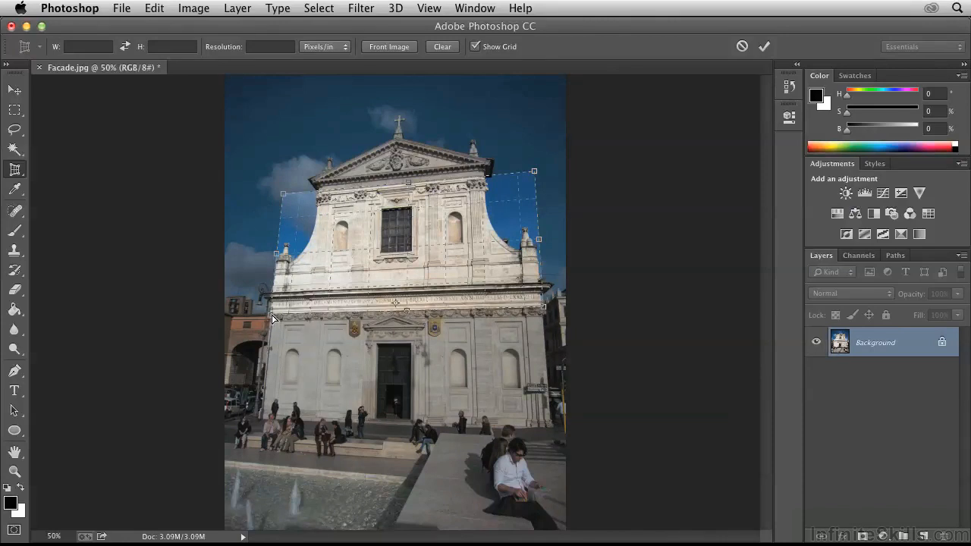
pyautogui.press('super+plus')
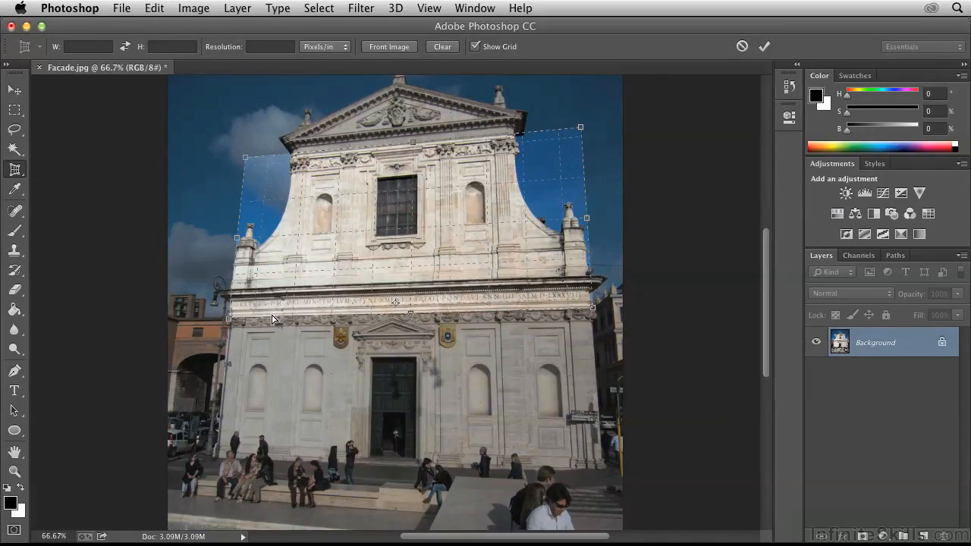
pyautogui.press('super+plus')
pyautogui.press('super+plus')
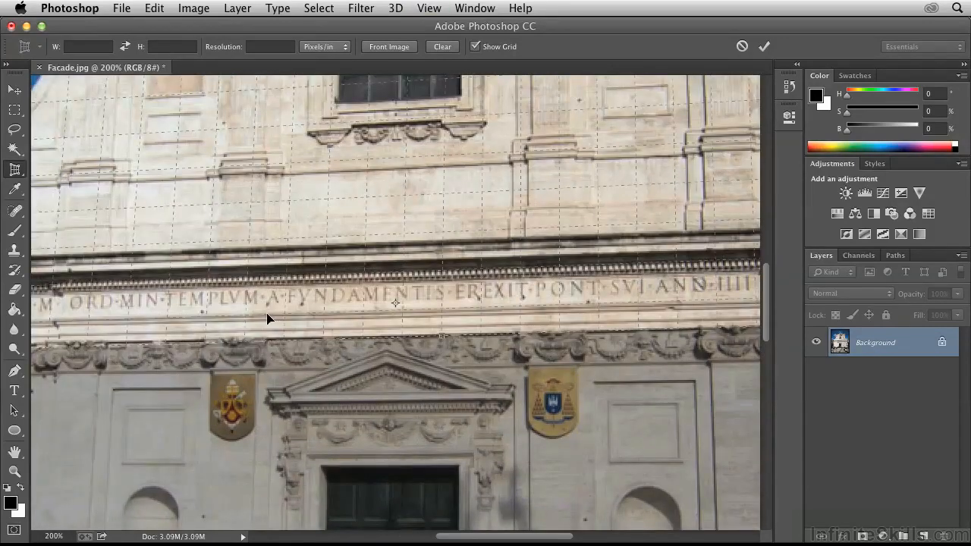
pyautogui.moveTo(123, 298); pyautogui.dragTo(477, 301)
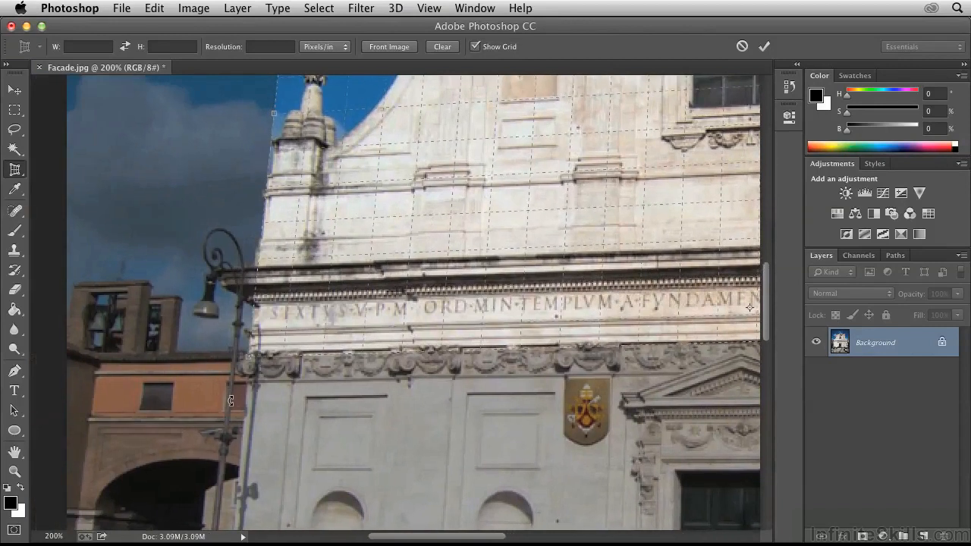
pyautogui.moveTo(247, 361); pyautogui.dragTo(247, 354)
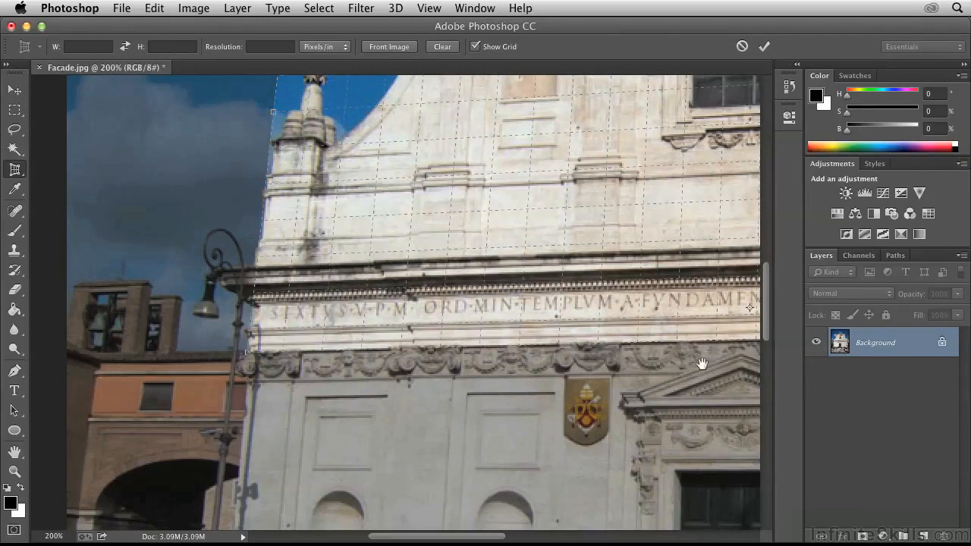
pyautogui.hscroll(10, 705, 345)
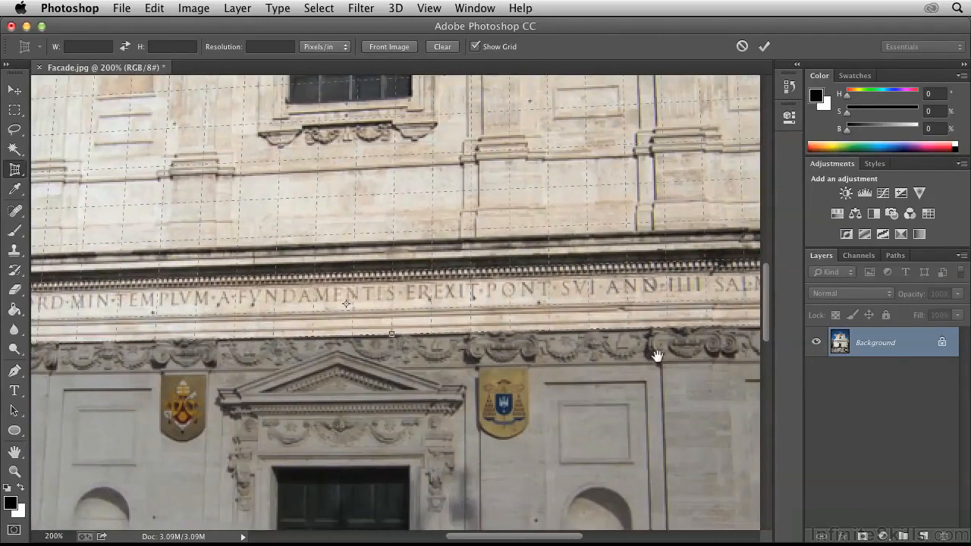
pyautogui.hscroll(10, 655, 354)
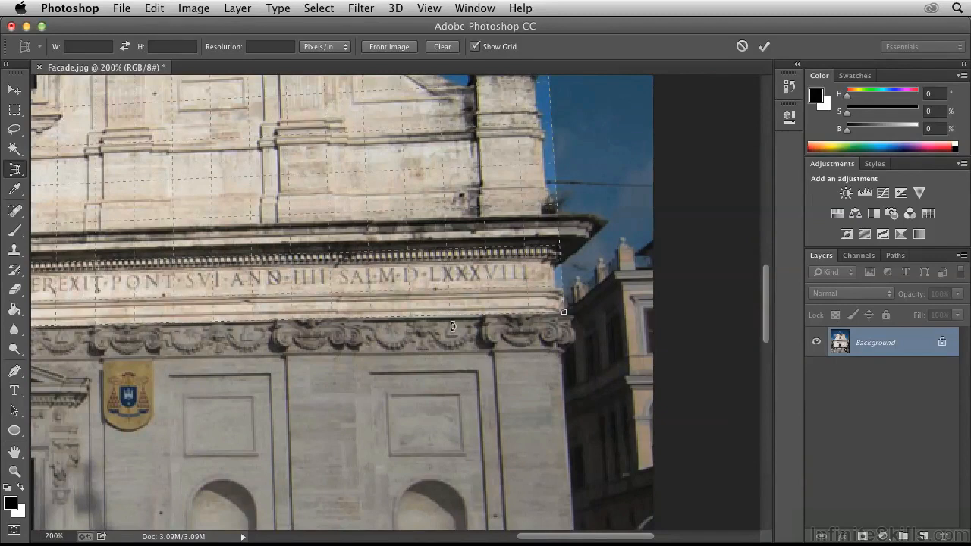
# Extend all four edges of the aligned perspective grid outward to include the whole facade, the cross and some sky and ground.
pyautogui.press('super+minus')
pyautogui.press('super+minus')
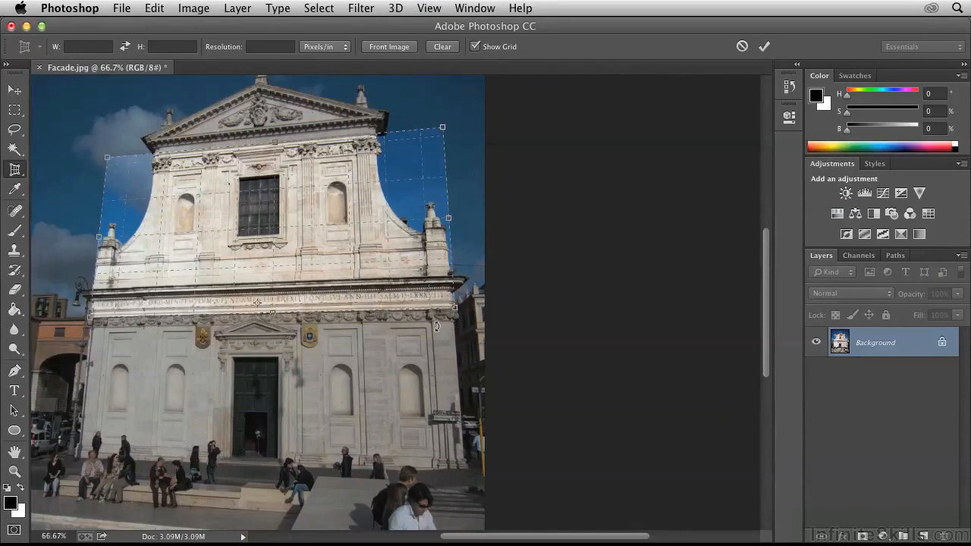
pyautogui.moveTo(328, 245); pyautogui.dragTo(424, 308)
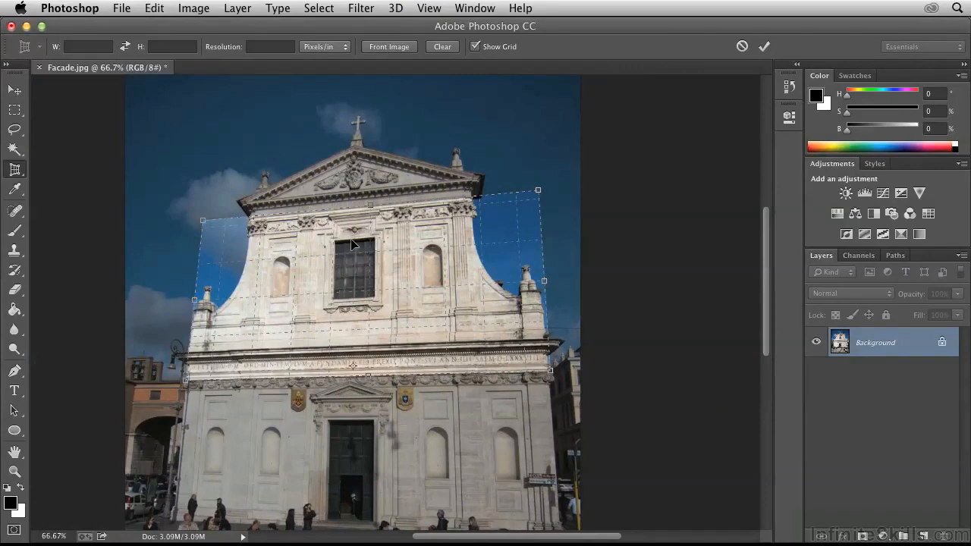
pyautogui.moveTo(370, 200); pyautogui.dragTo(362, 82)
pyautogui.moveTo(366, 365); pyautogui.dragTo(395, 459)
pyautogui.moveTo(556, 217); pyautogui.dragTo(576, 216)
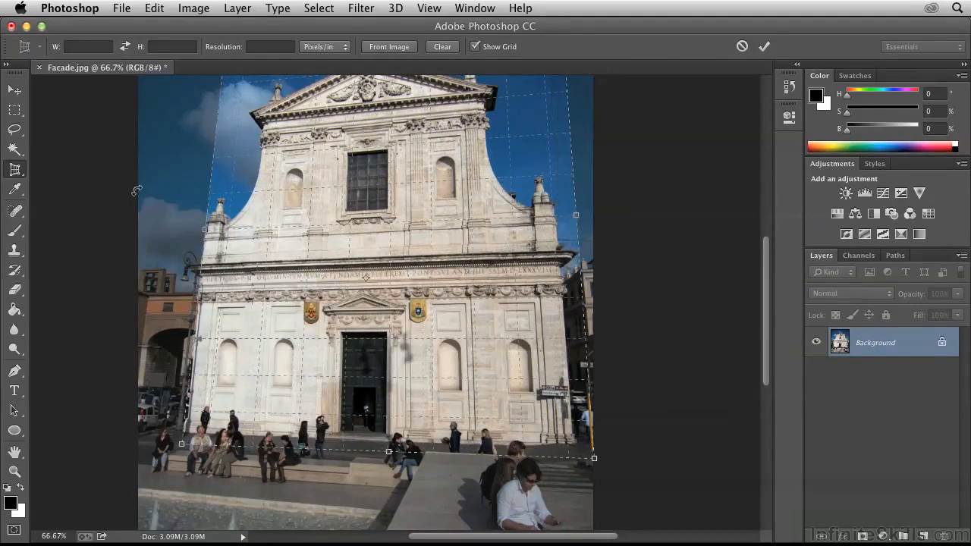
pyautogui.moveTo(203, 232); pyautogui.dragTo(178, 231)
pyautogui.press('super+minus')
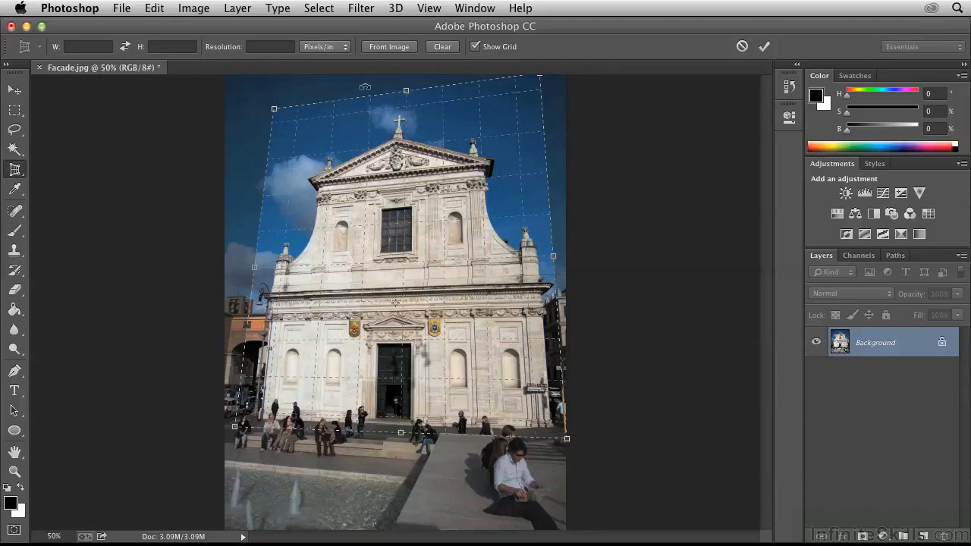
# Load the front image's dimensions, change them to 600 px wide by 800 px high at 72 pixels/in, and apply the perspective crop.
pyautogui.click(389, 47)
pyautogui.doubleClick(70, 47)
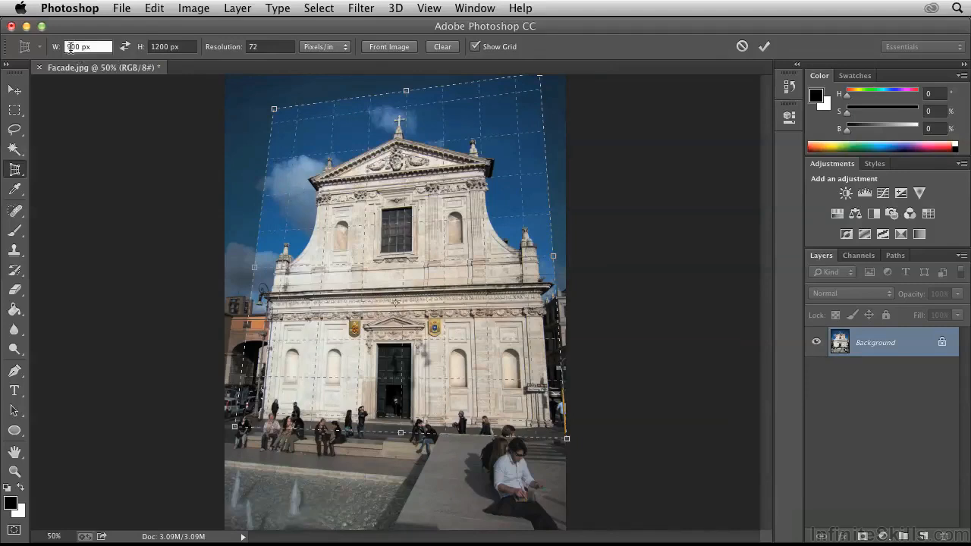
pyautogui.write('6')
pyautogui.doubleClick(160, 47)
pyautogui.write('800')
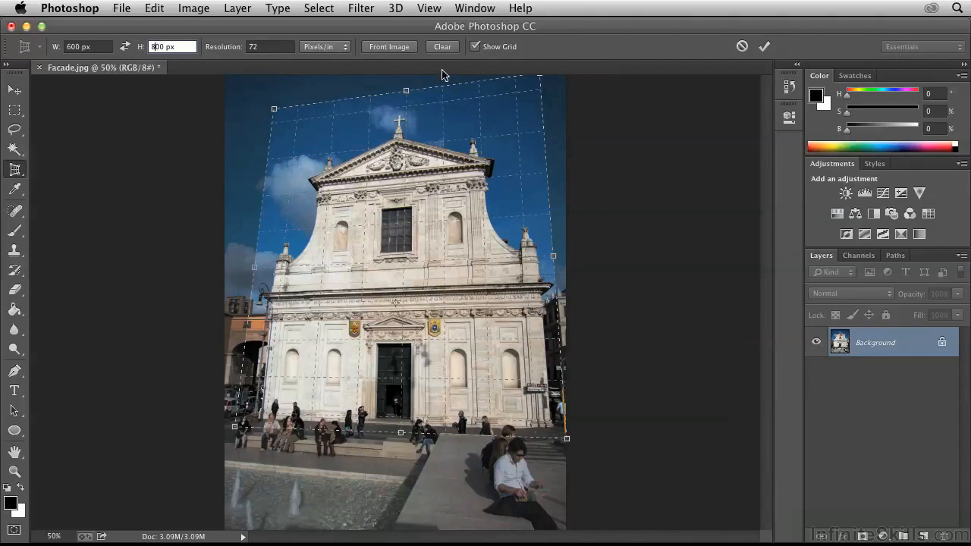
pyautogui.click(764, 47)
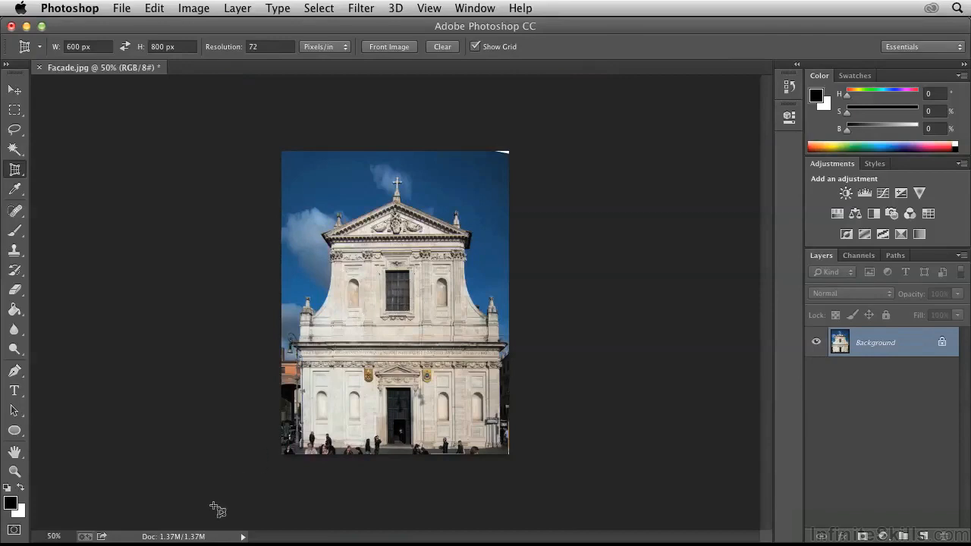
# Switch the document status readout to Document Dimensions to check the cropped image's size.
pyautogui.click(243, 537)
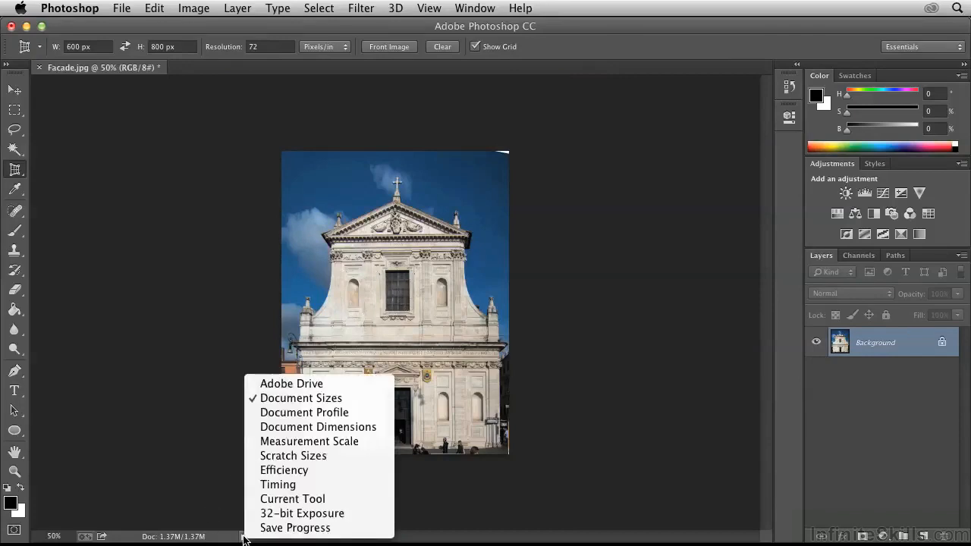
pyautogui.click(287, 430)
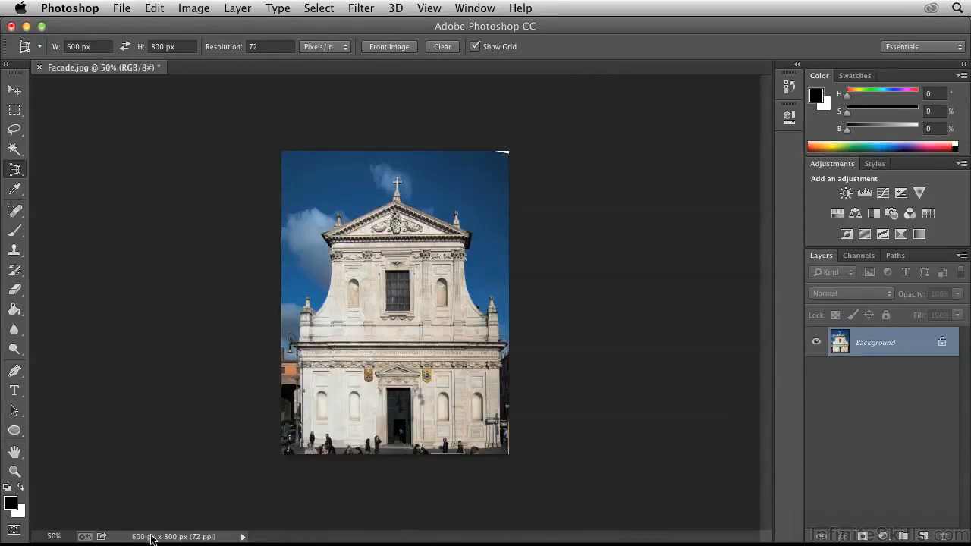